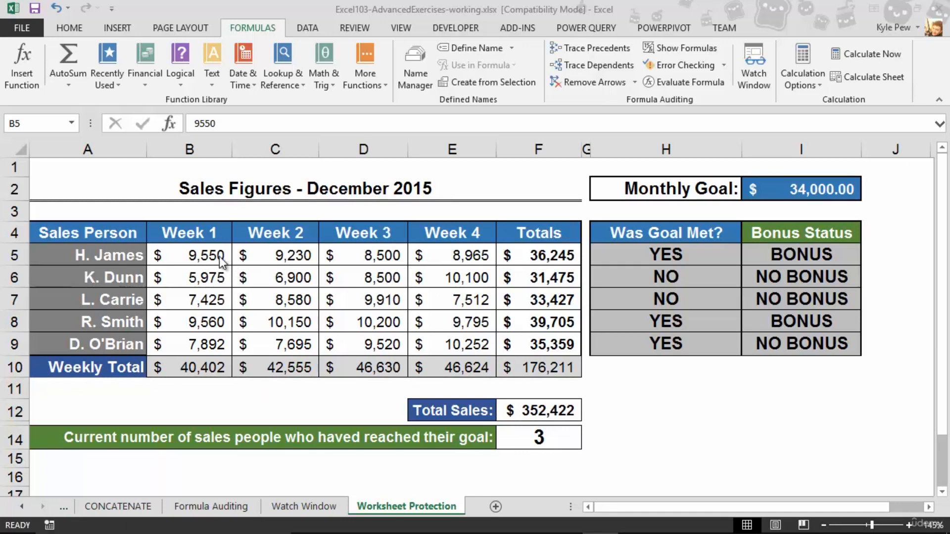
# Select the weekly sales range B5:E9, then move the selection back to A1
pyautogui.moveTo(220, 261); pyautogui.dragTo(448, 338)
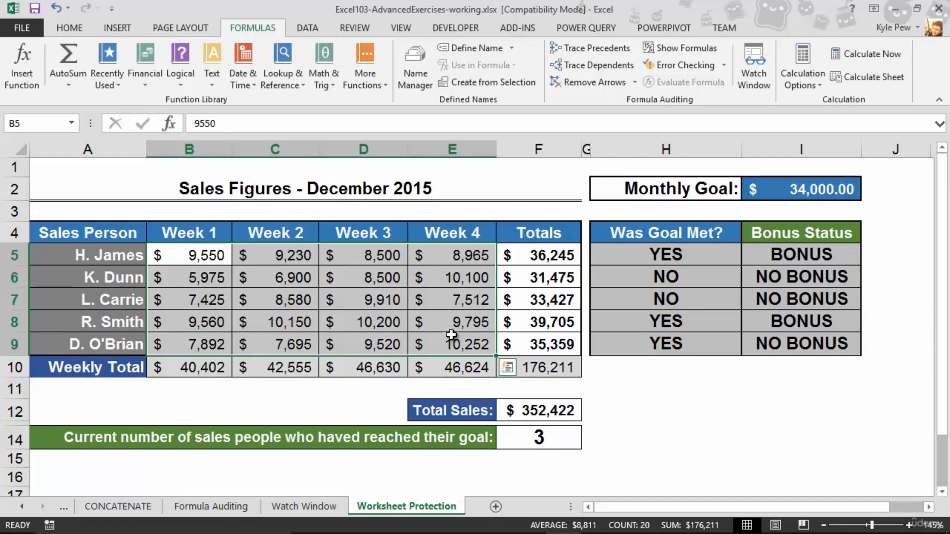
pyautogui.click(215, 264)
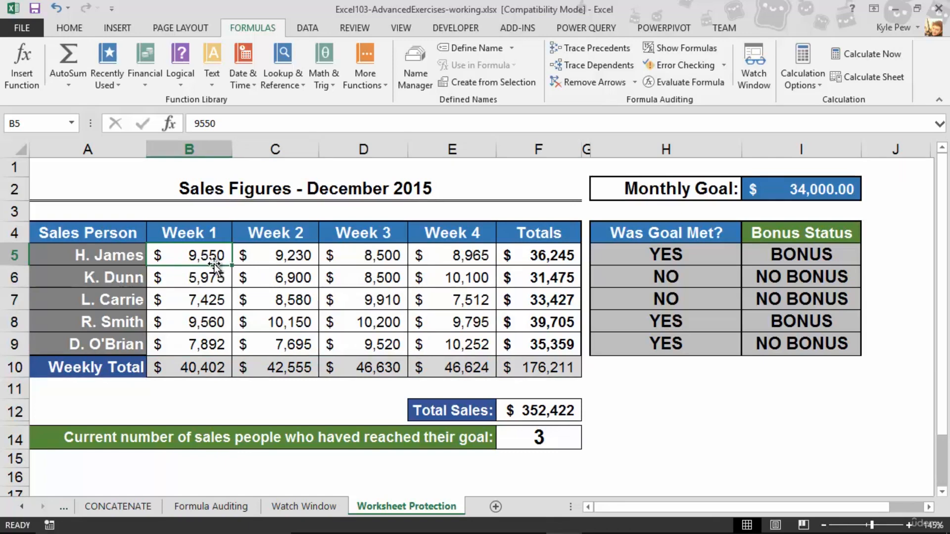
pyautogui.click(57, 171)
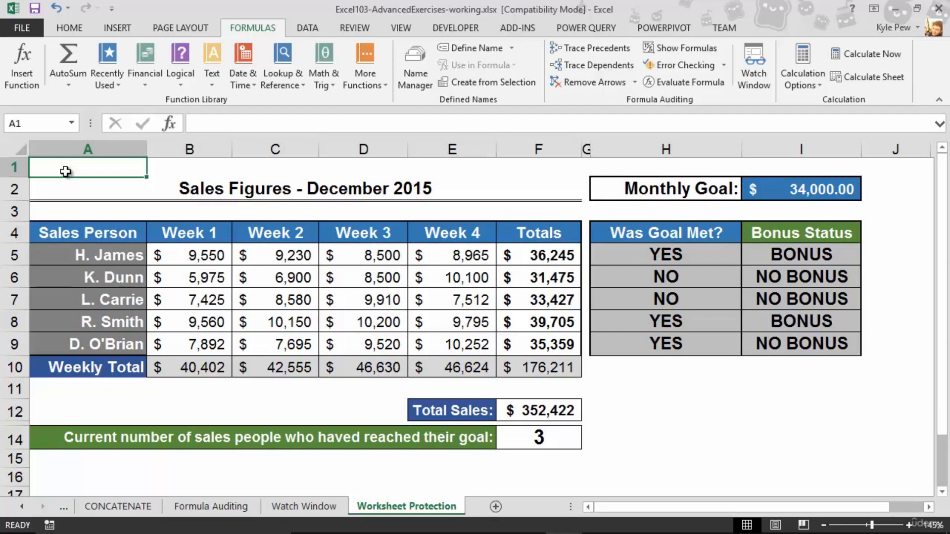
# Enter the test word 'Hello' in cell H12 and show the Review tab commands
pyautogui.click(697, 411)
pyautogui.write('Hello')
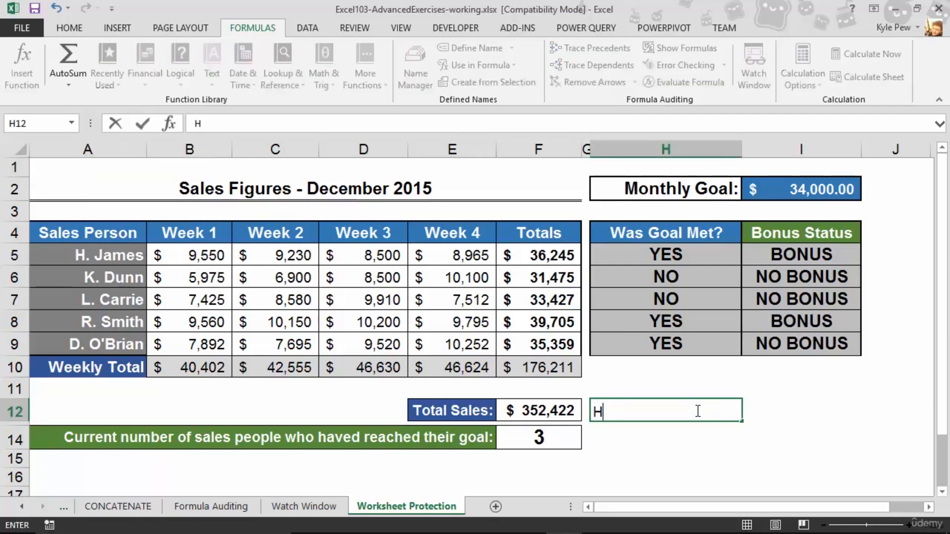
pyautogui.press('Up')
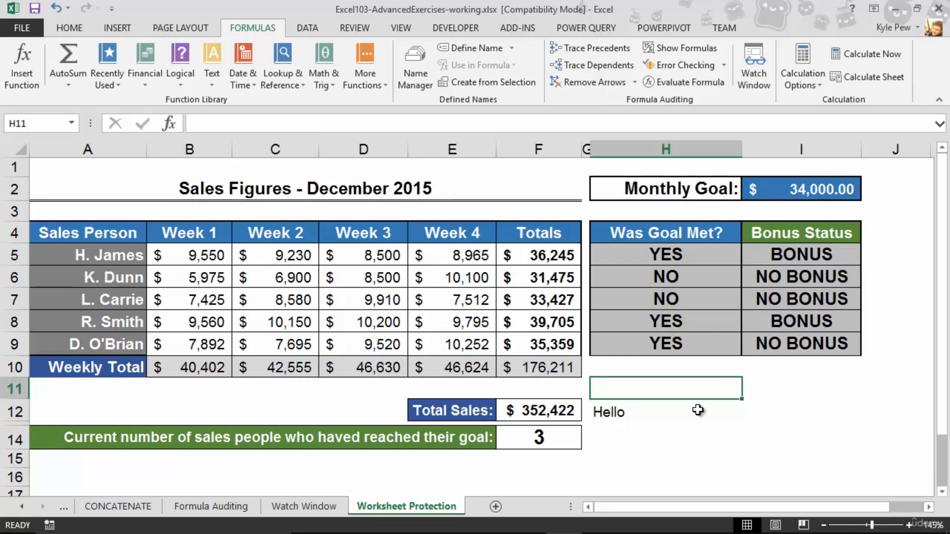
pyautogui.click(372, 31)
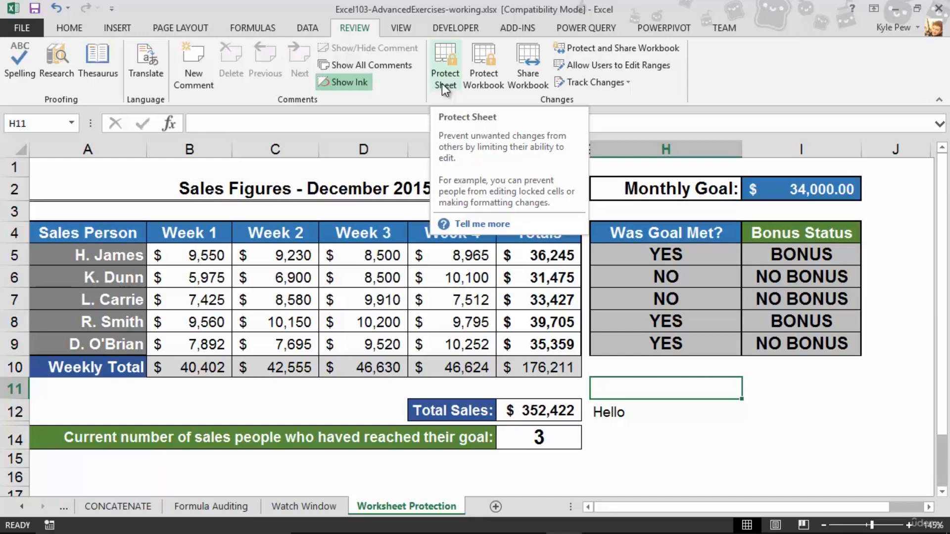
# Delete 'Hello' from H12 and select the weekly sales cells B5:E9
pyautogui.click(615, 411)
pyautogui.press('Delete')
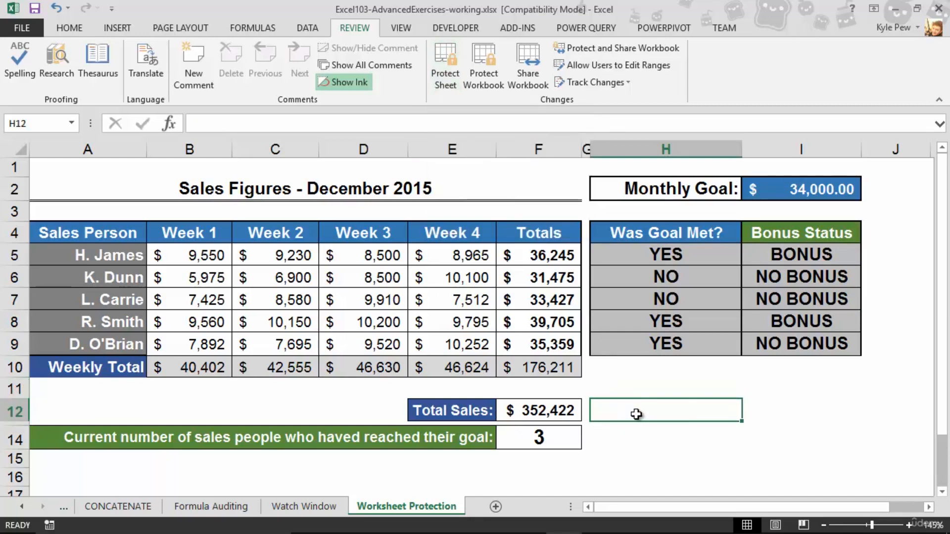
pyautogui.moveTo(181, 262); pyautogui.dragTo(458, 352)
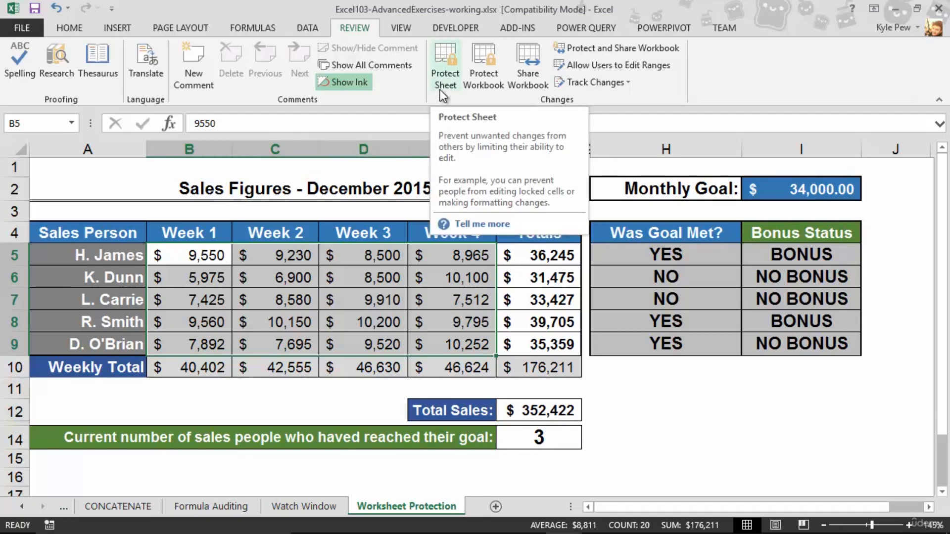
# Clear the Locked option in Format Cells' Protection tab for B5:E9
pyautogui.moveTo(250, 255); pyautogui.dragTo(457, 337)
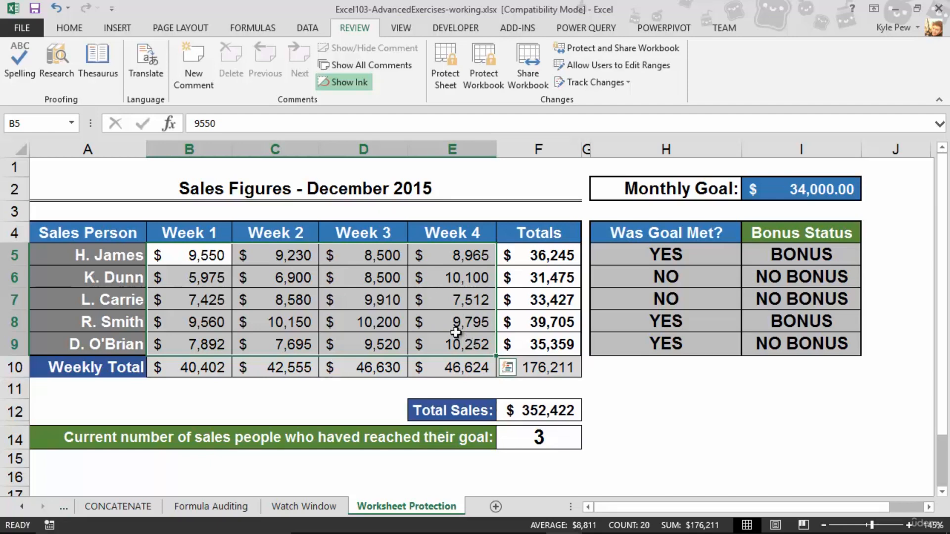
pyautogui.click(90, 37)
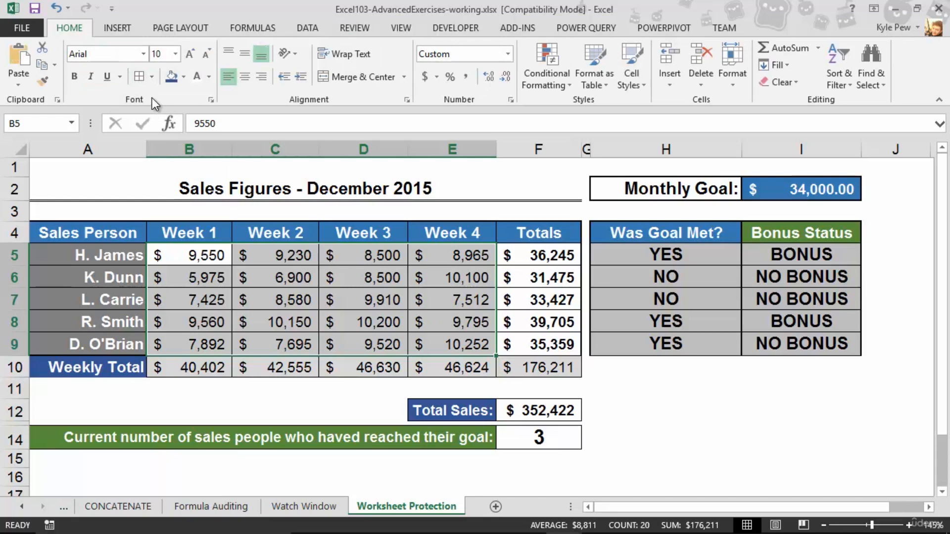
pyautogui.click(210, 100)
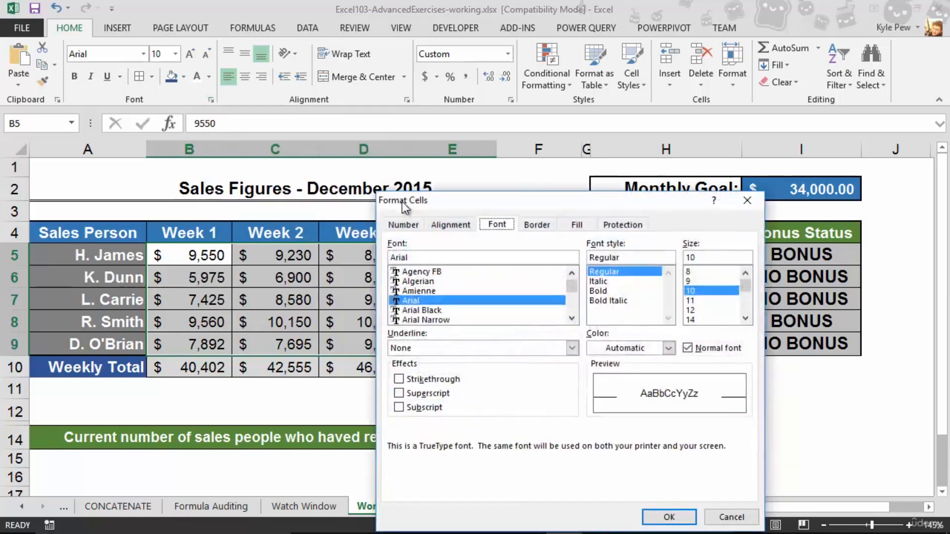
pyautogui.moveTo(402, 200); pyautogui.dragTo(152, 117)
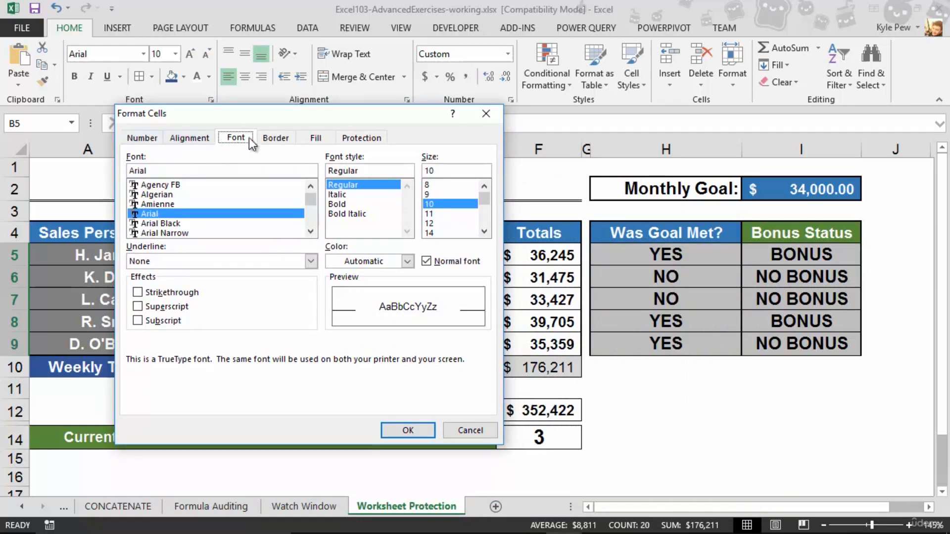
pyautogui.click(366, 140)
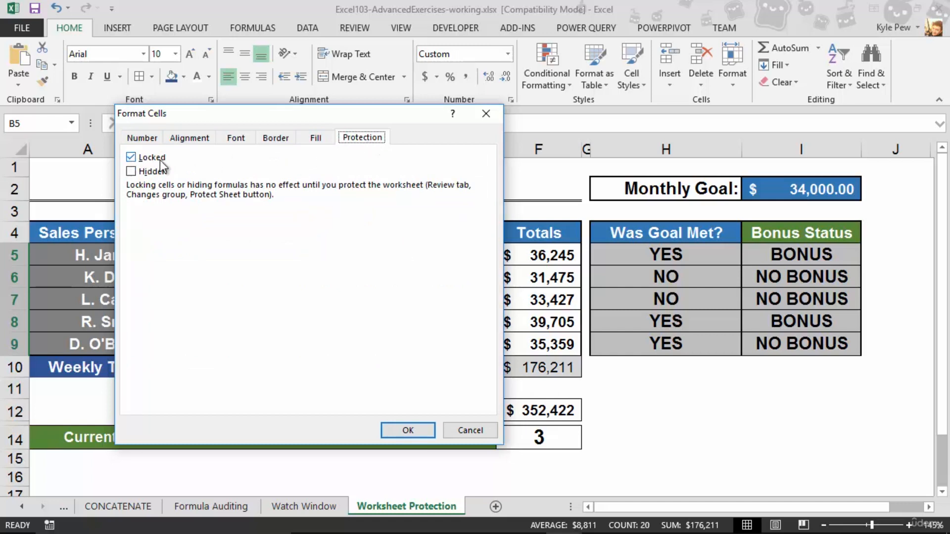
pyautogui.click(130, 157)
pyautogui.click(130, 157)
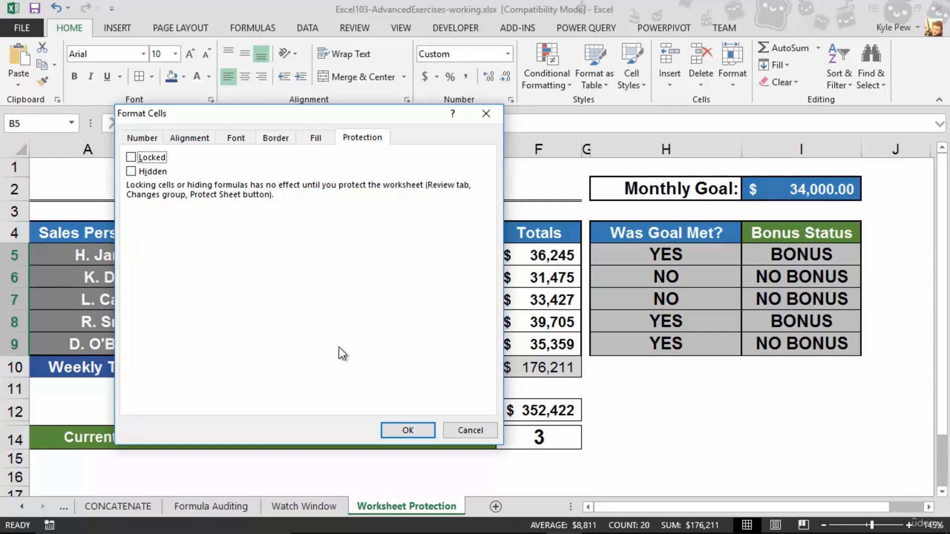
pyautogui.click(395, 430)
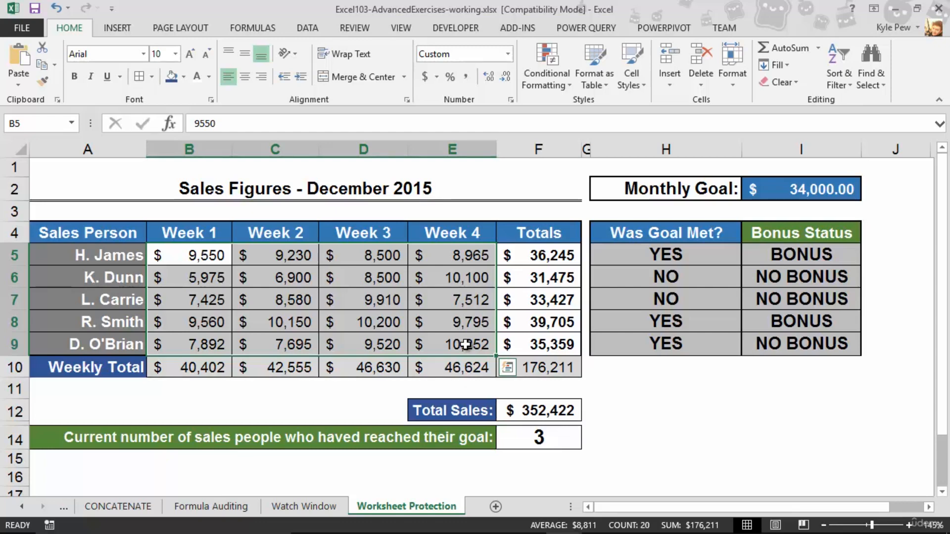
# Select cell D9 to drop the range selection and show the Review commands
pyautogui.click(364, 343)
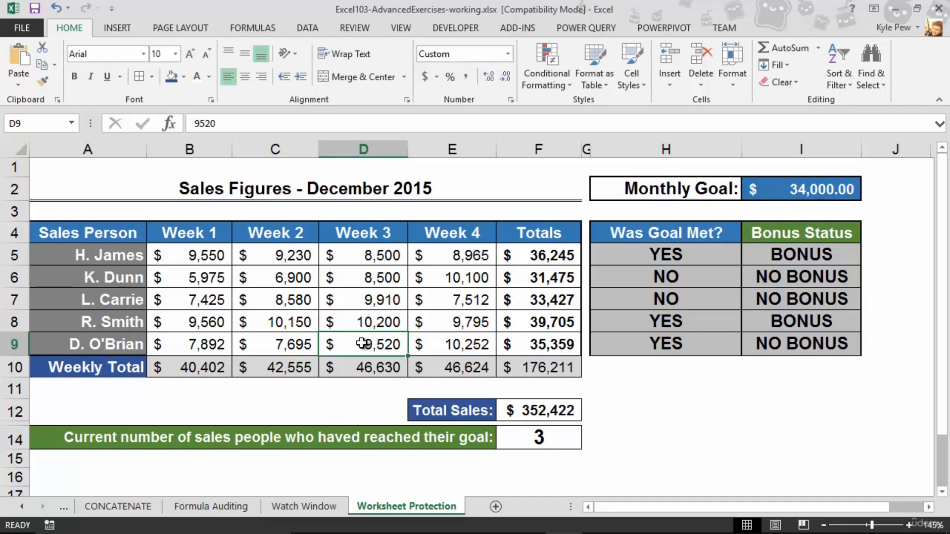
pyautogui.click(353, 29)
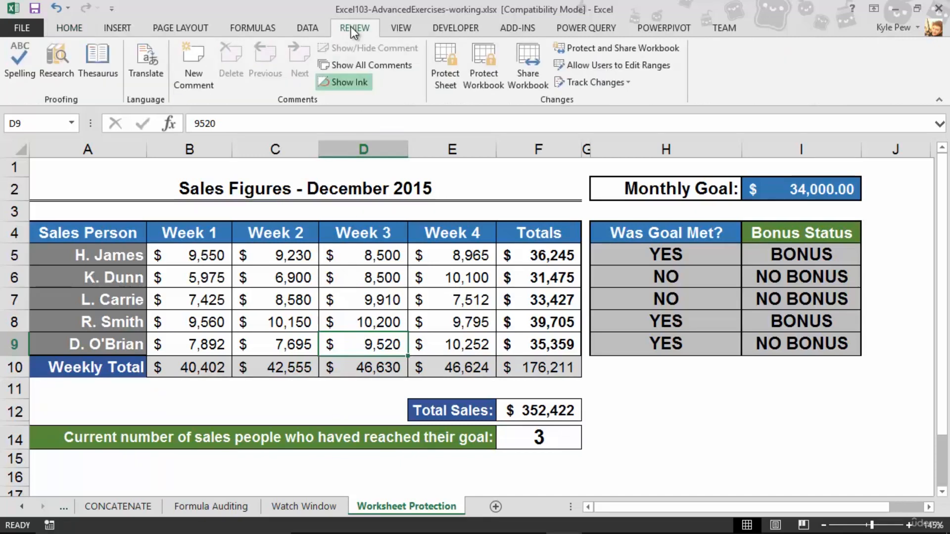
# In Protect Sheet, type the sheet password, keeping locked and unlocked cell selection allowed
pyautogui.click(442, 76)
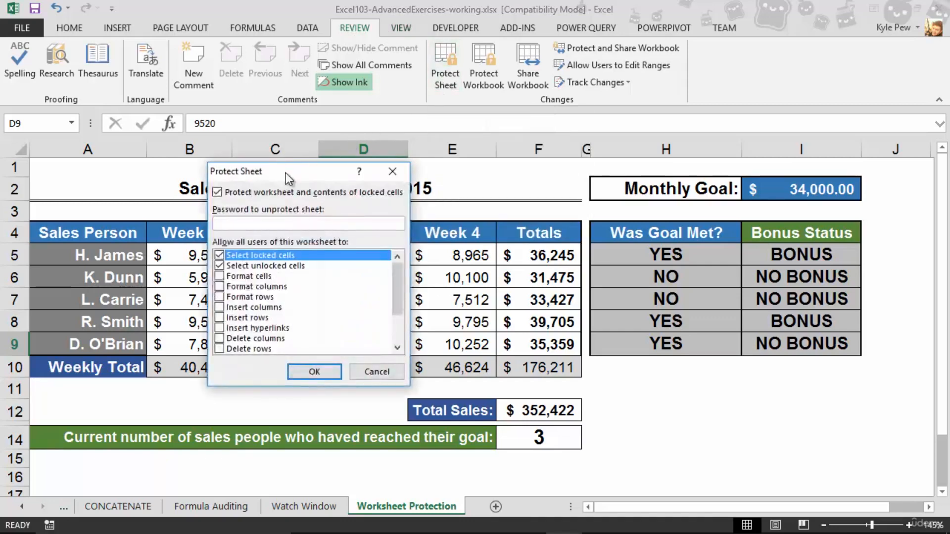
pyautogui.moveTo(286, 172); pyautogui.dragTo(242, 138)
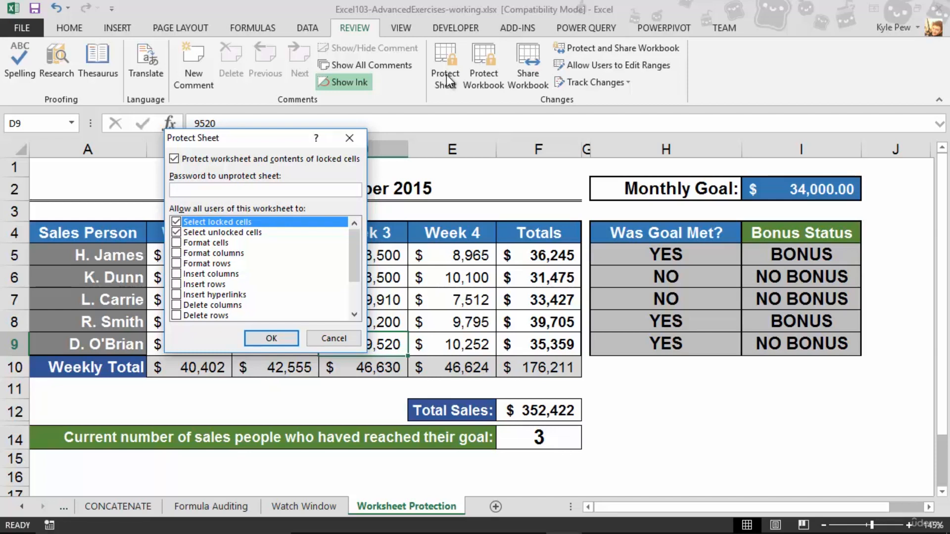
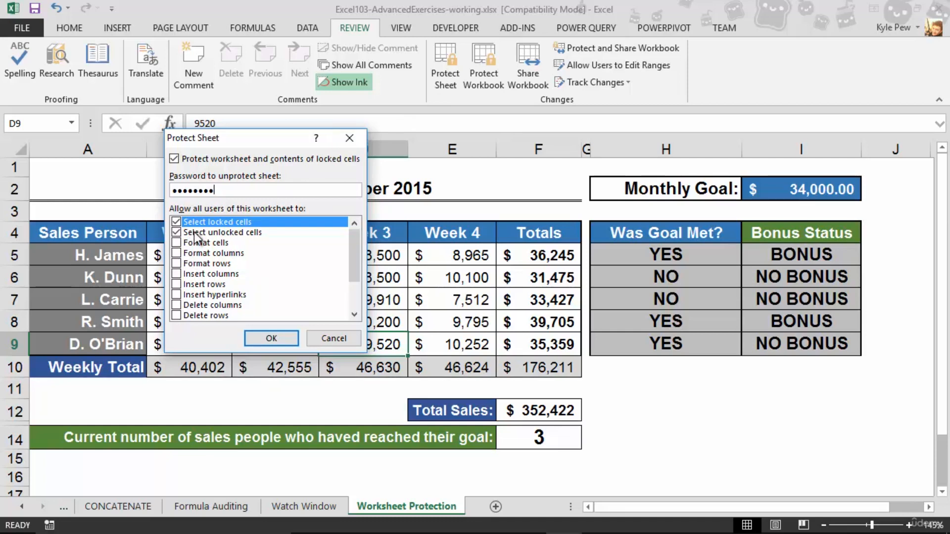
pyautogui.moveTo(355, 263)
pyautogui.mouseDown()
pyautogui.moveTo(343, 293)
pyautogui.moveTo(360, 256)
pyautogui.mouseUp()
# Re-enter the password in Confirm Password to protect the sheet
pyautogui.click(263, 340)
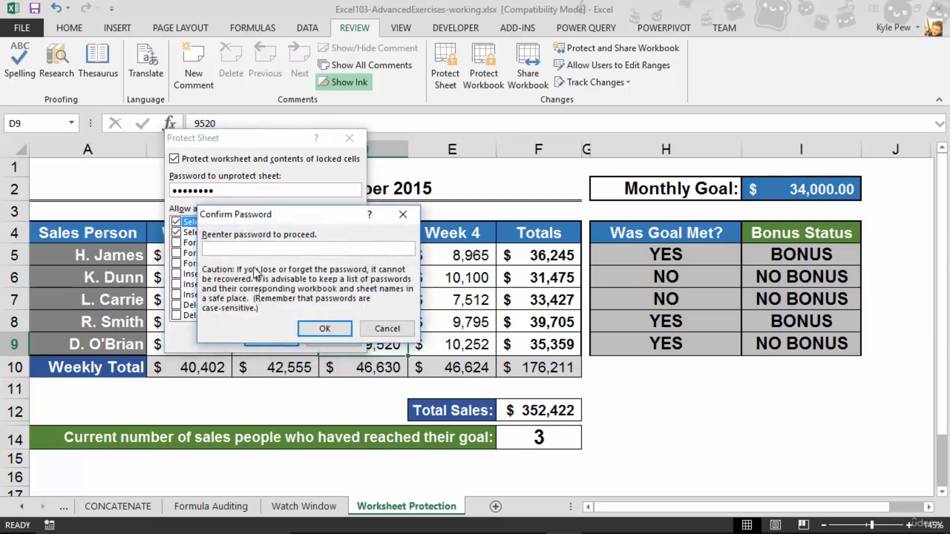
pyautogui.write('•••••••••')
pyautogui.click(307, 324)
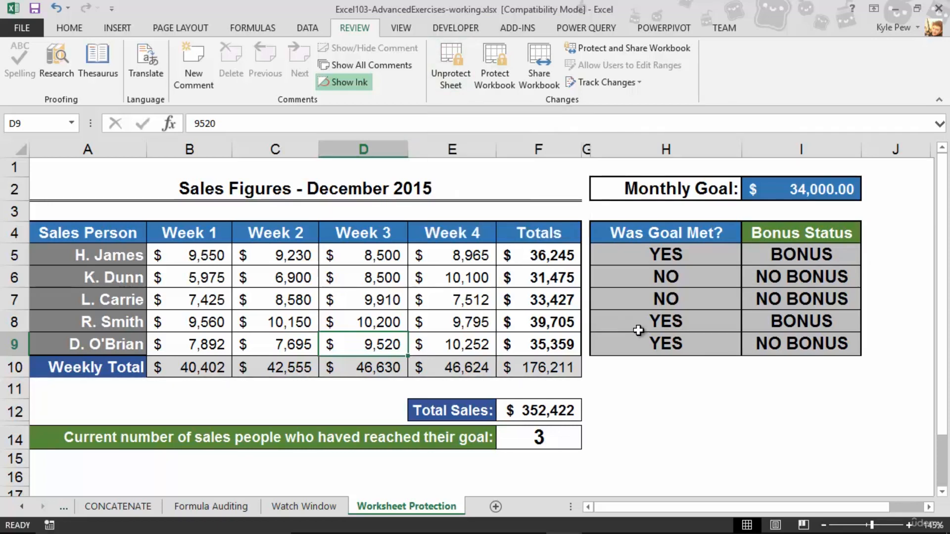
pyautogui.click(561, 276)
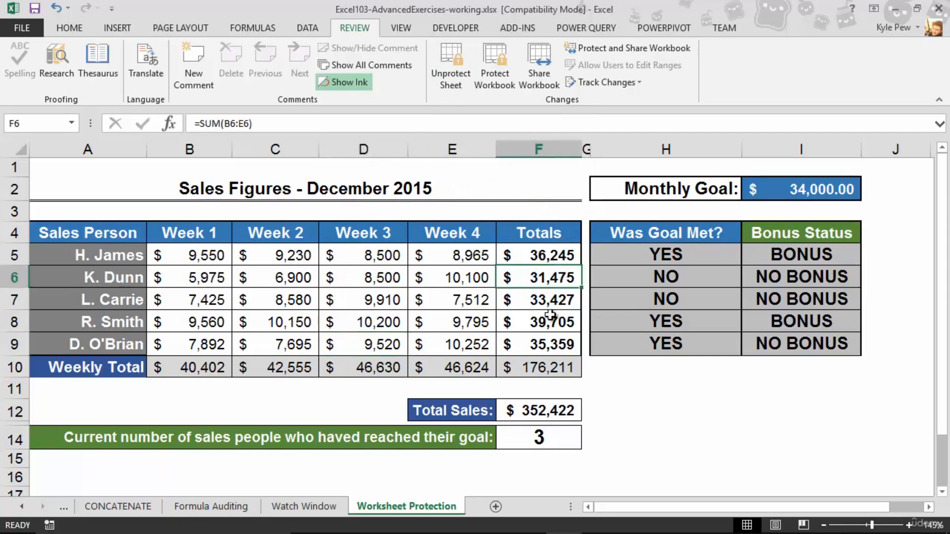
pyautogui.press('Delete')
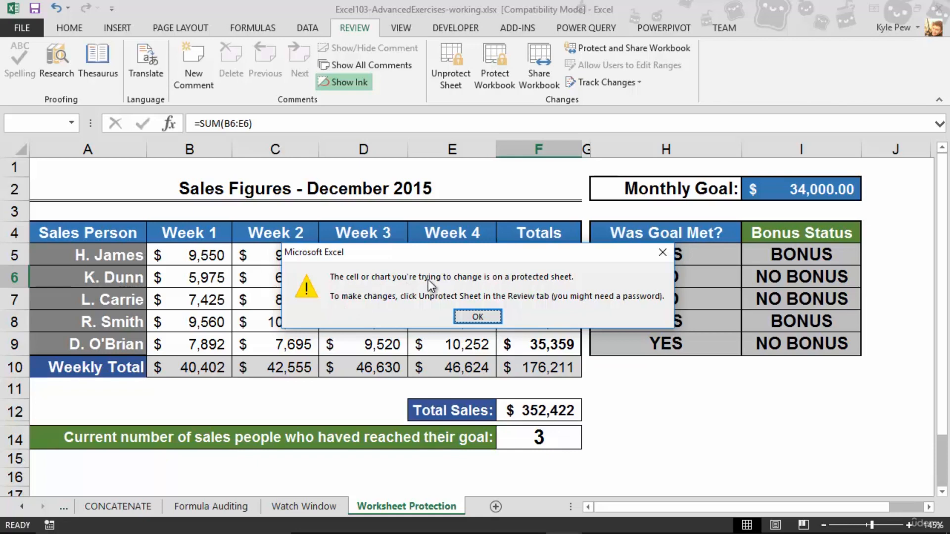
pyautogui.click(476, 317)
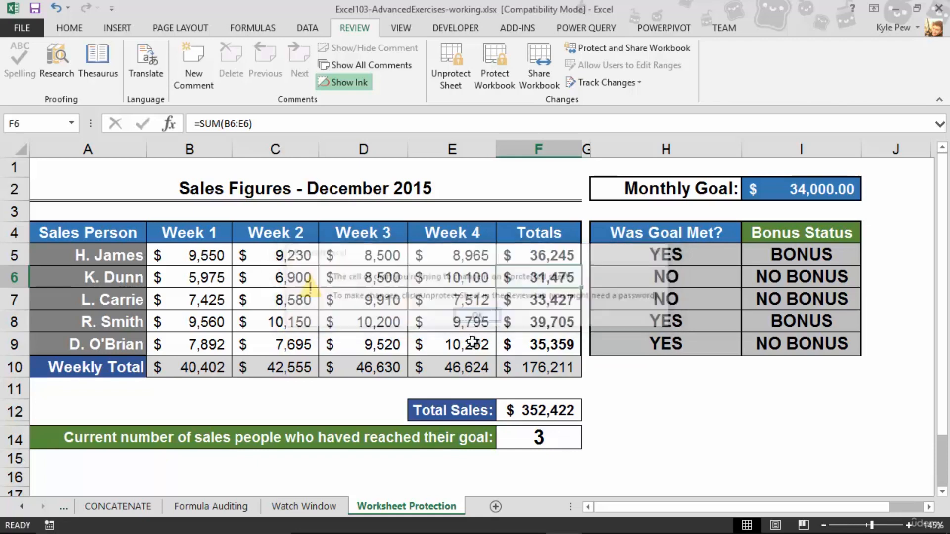
pyautogui.click(511, 414)
pyautogui.doubleClick(511, 414)
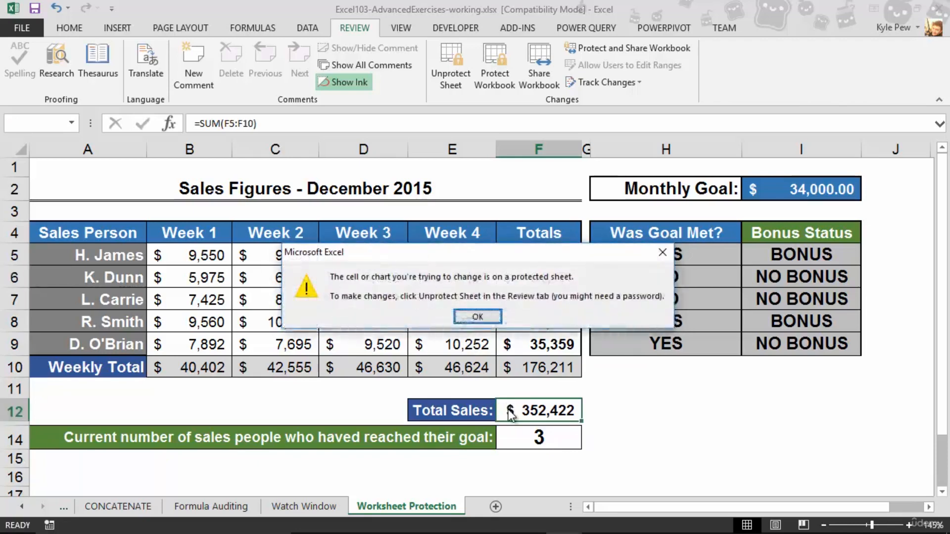
pyautogui.click(477, 317)
pyautogui.click(283, 276)
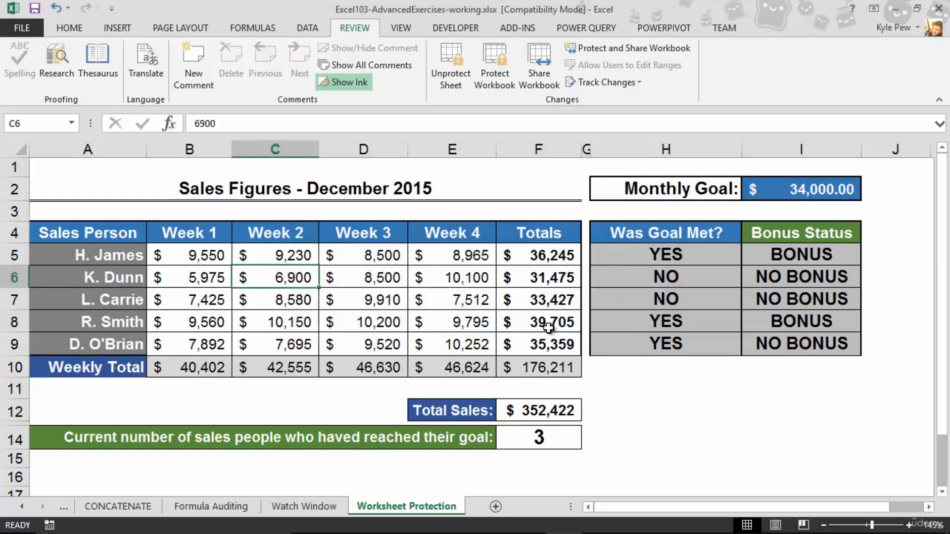
pyautogui.write('7,00')
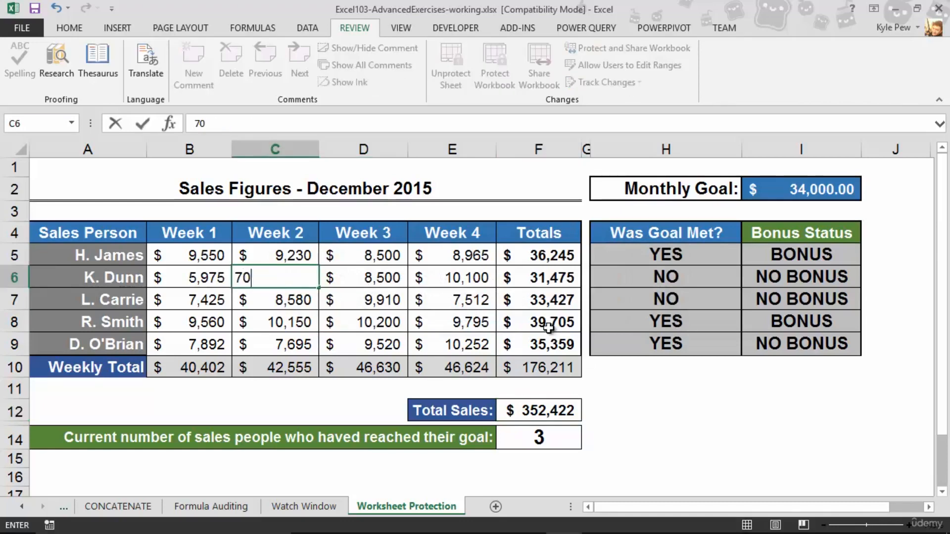
pyautogui.write('00')
pyautogui.press('Return')
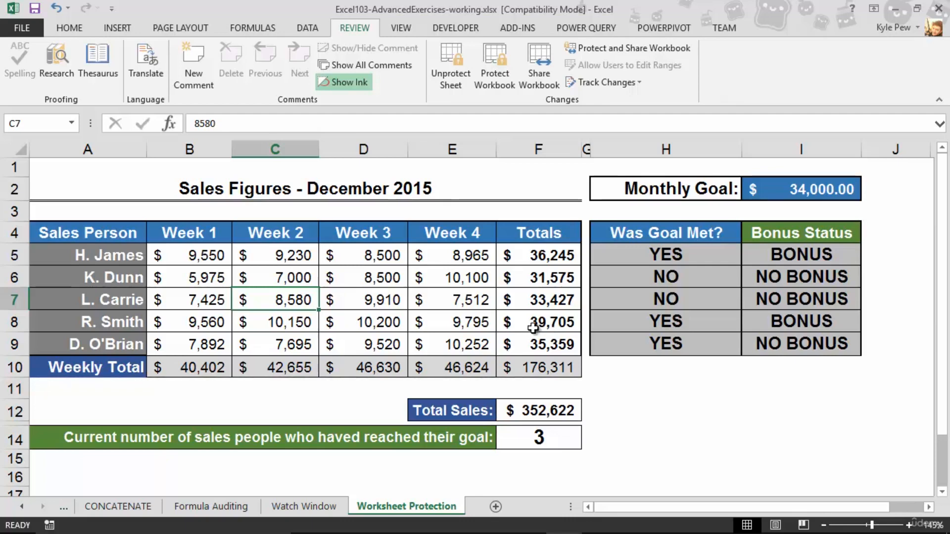
pyautogui.click(294, 279)
pyautogui.write('6900')
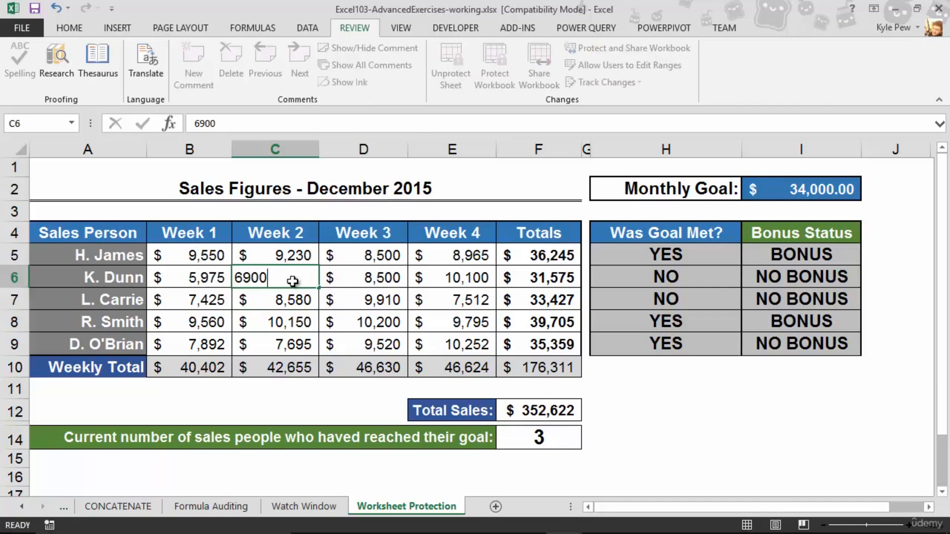
pyautogui.press('Return')
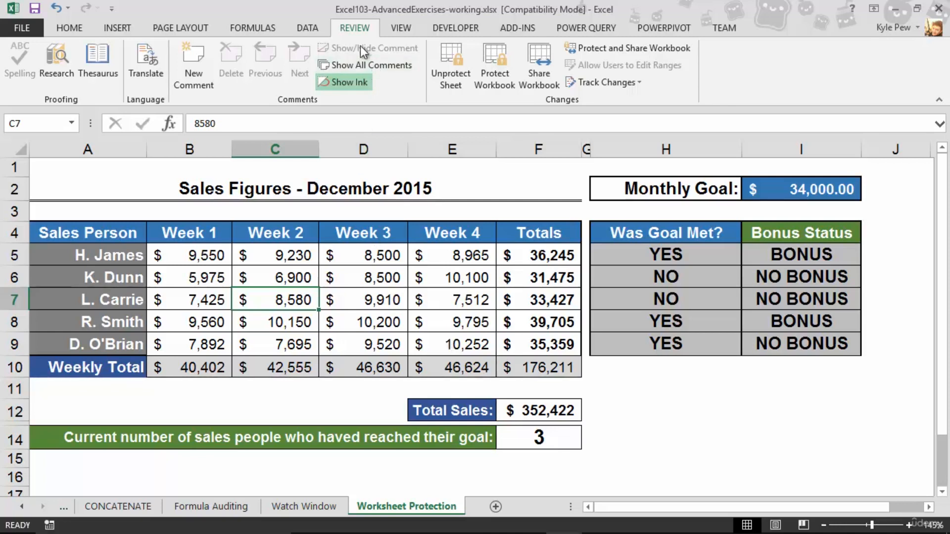
# Use Unprotect Sheet and enter the sheet password to lift protection
pyautogui.click(458, 87)
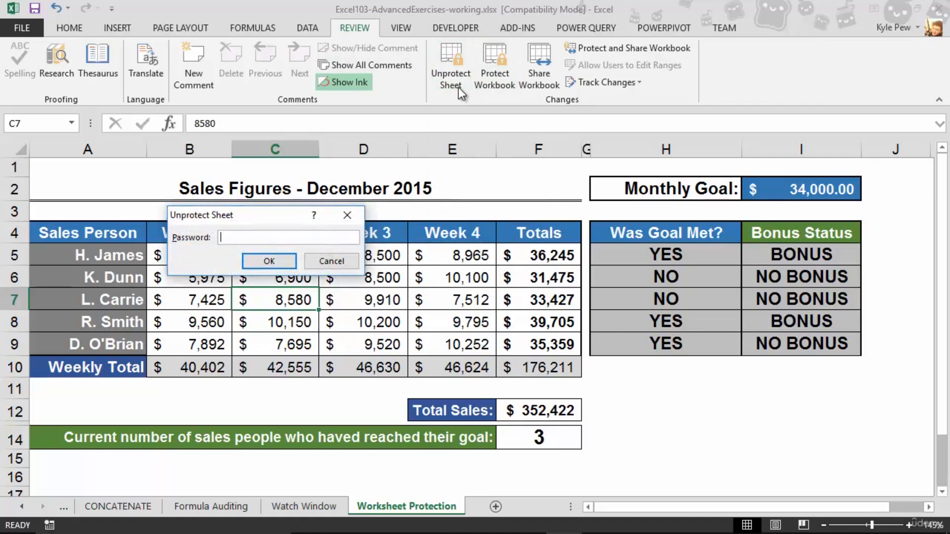
pyautogui.write('password')
pyautogui.click(253, 261)
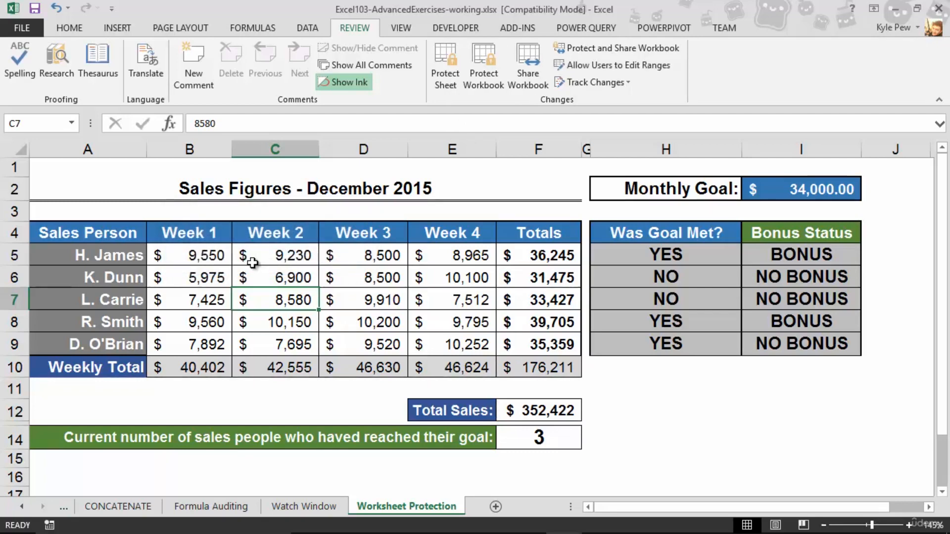